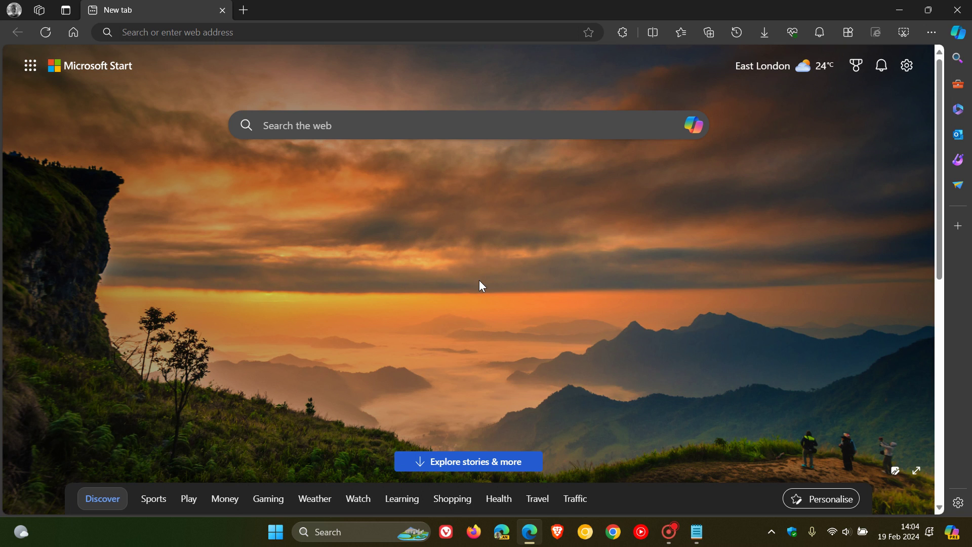
Open Edge Settings from the profile menu and scroll the Sidebar page to the app-specific settings.
left_click(12, 13)
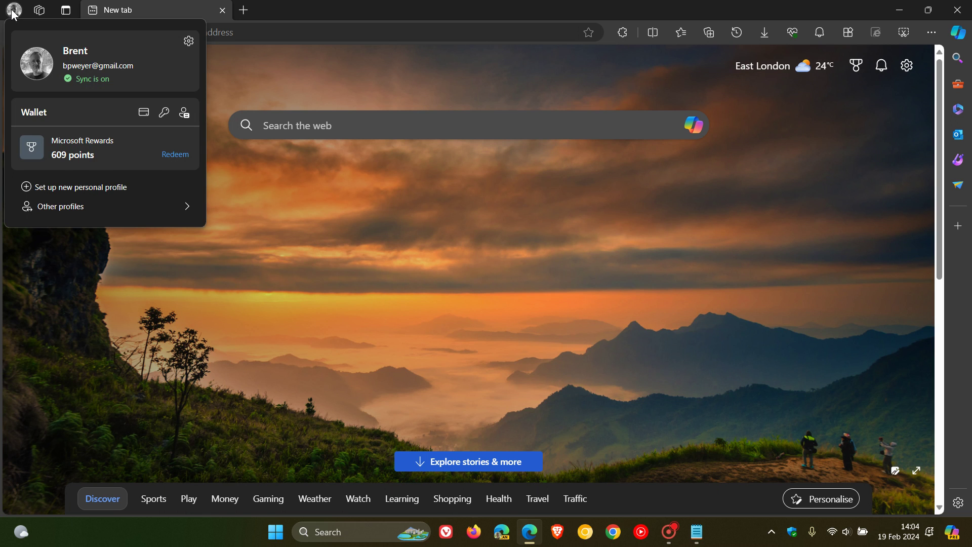
left_click(189, 43)
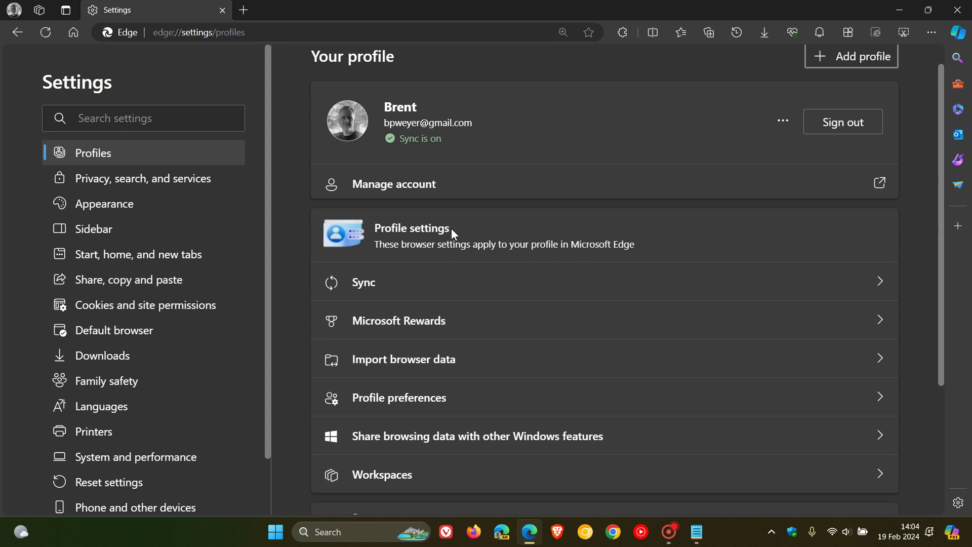
left_click(136, 233)
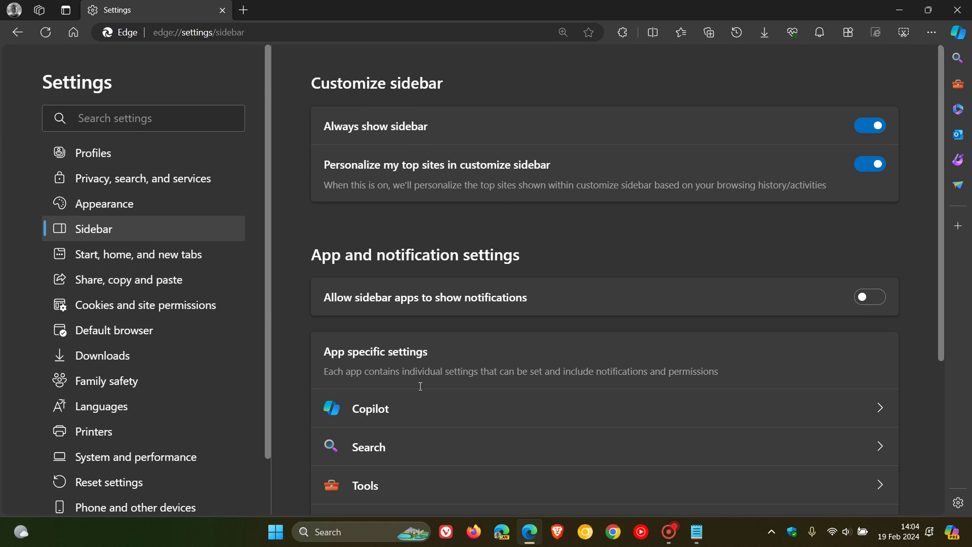
scroll(560, 443, "down", 1)
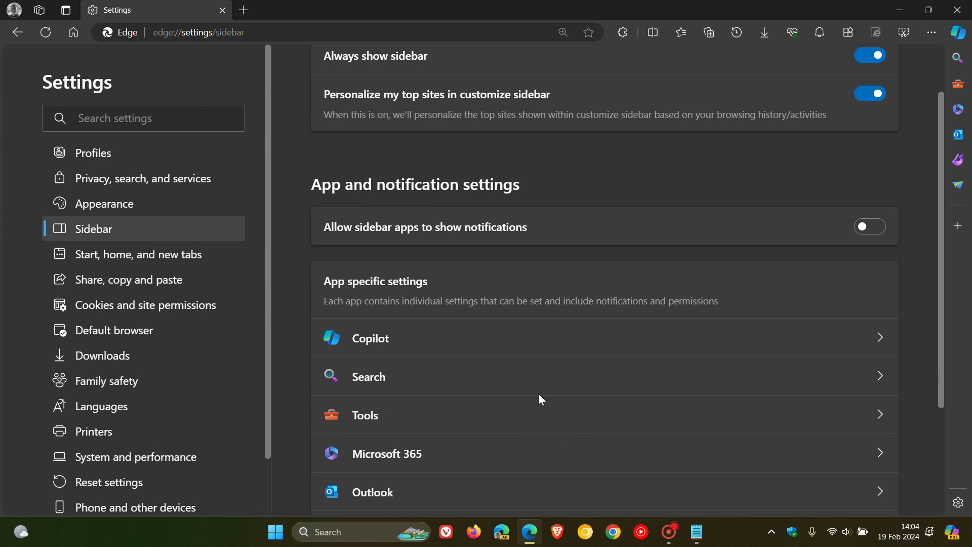
In the Copilot app settings, switch Show Copilot off and restart Edge.
left_click(538, 346)
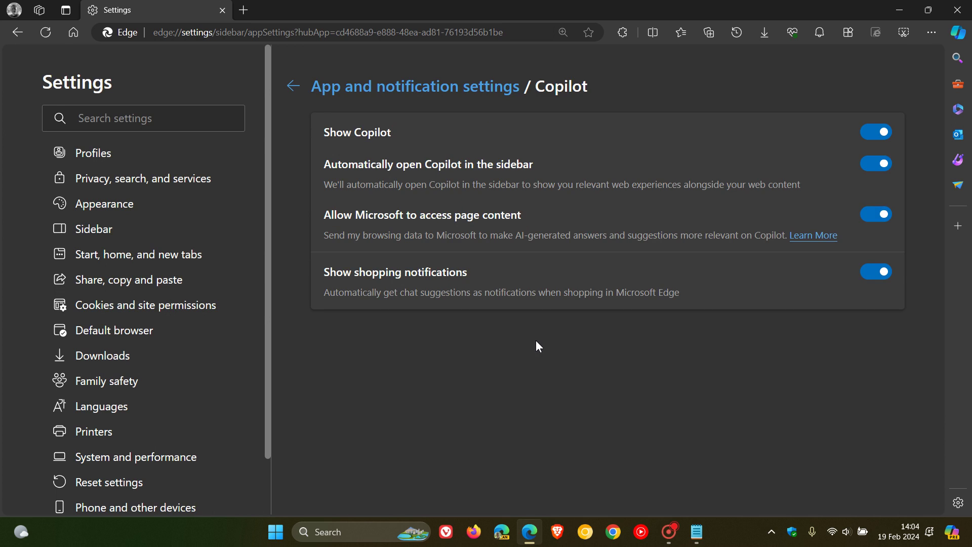
left_click(875, 132)
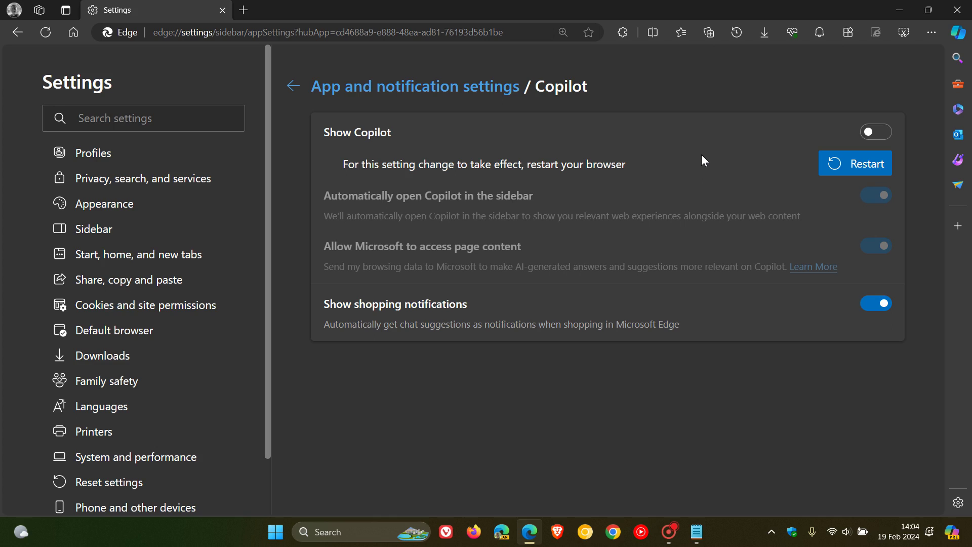
left_click(838, 163)
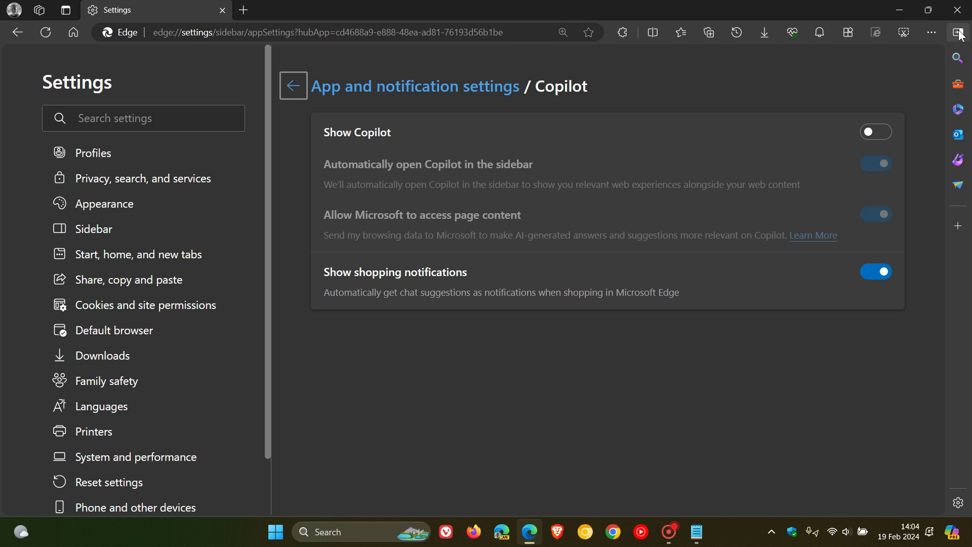
left_click(959, 33)
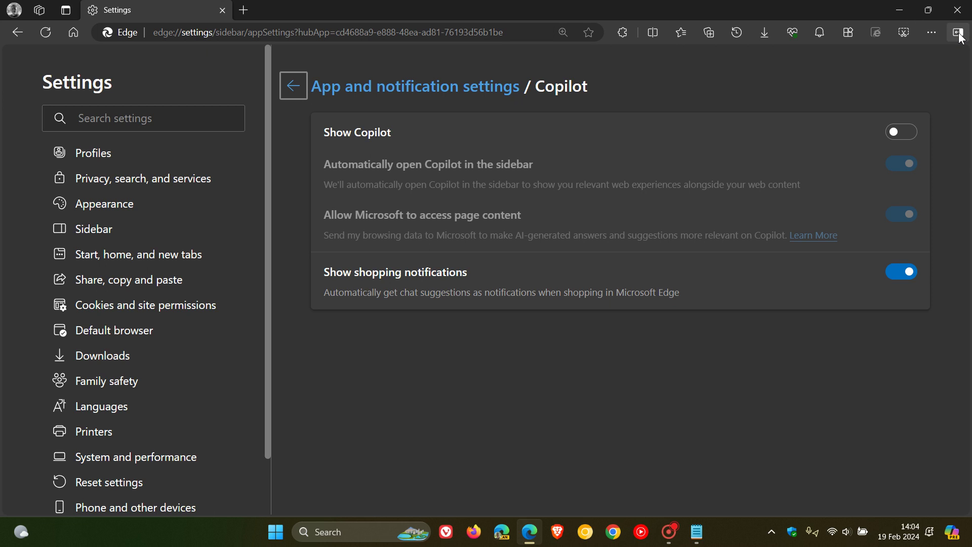
left_click(958, 33)
left_click(958, 33)
left_click(958, 33)
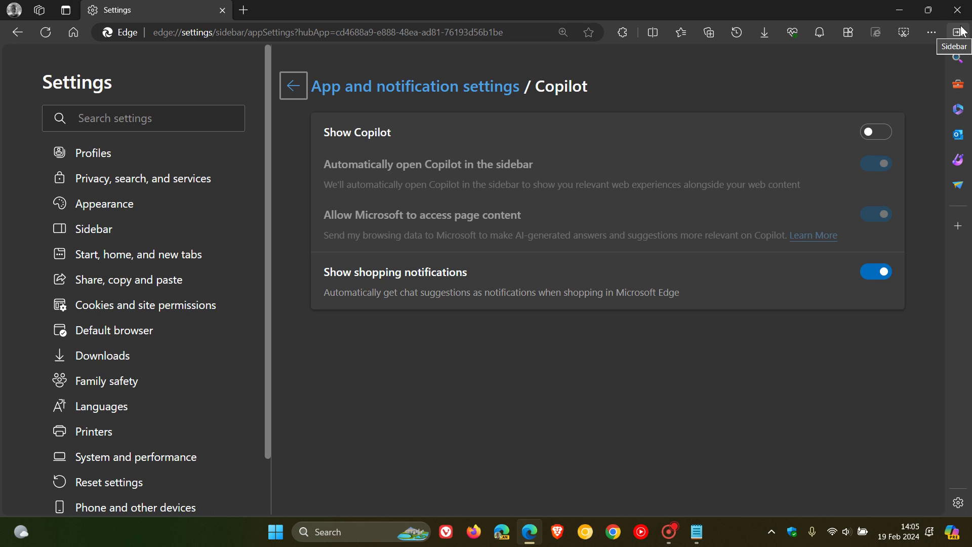
left_click(962, 34)
left_click(961, 35)
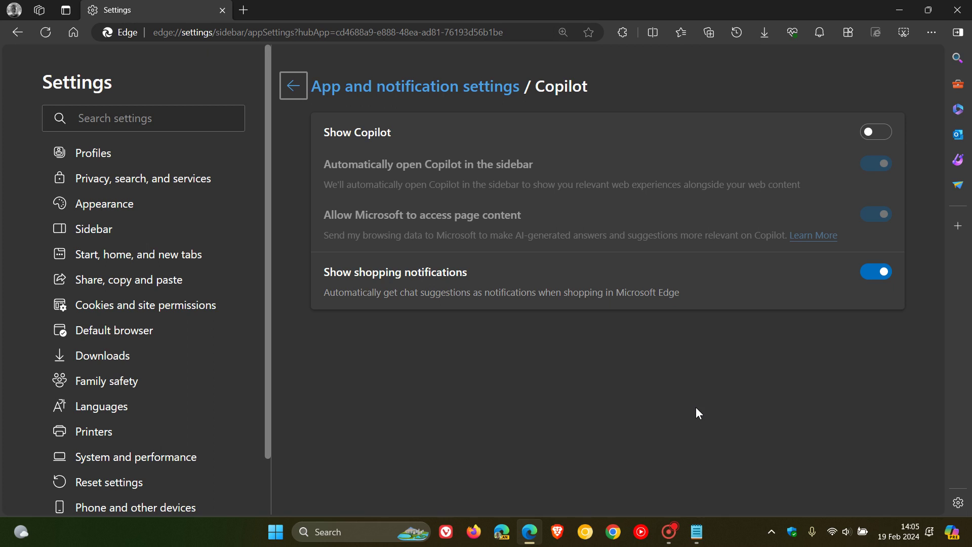
Copy the --disable-features=msGenericIconSidebarButton line from Notepad, then minimize Notepad.
left_click(697, 541)
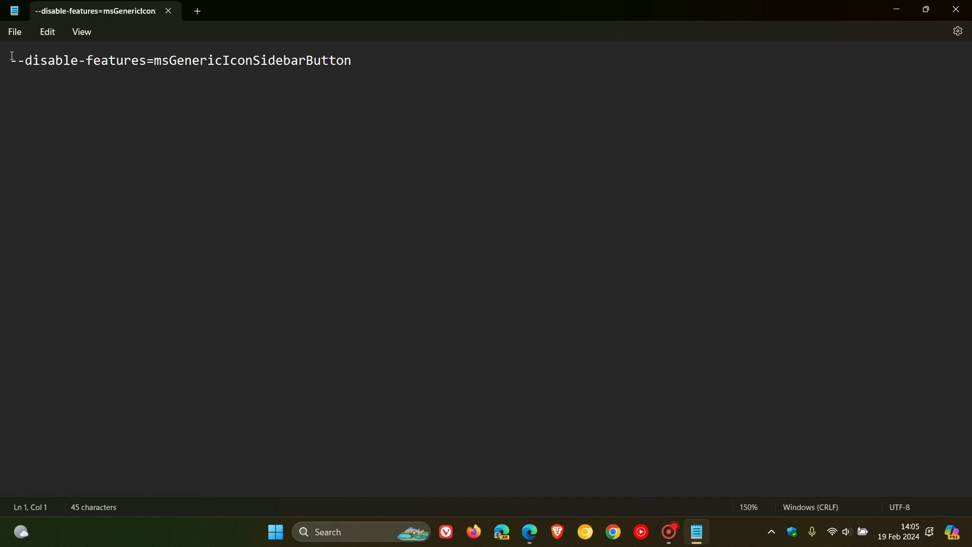
left_click_drag(11, 58, 322, 60)
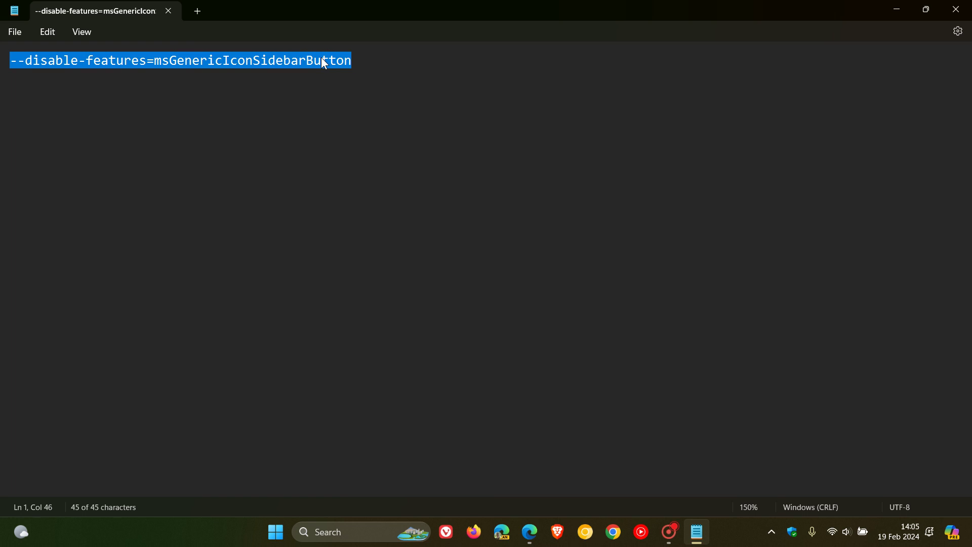
right_click(323, 61)
left_click(399, 134)
left_click(898, 10)
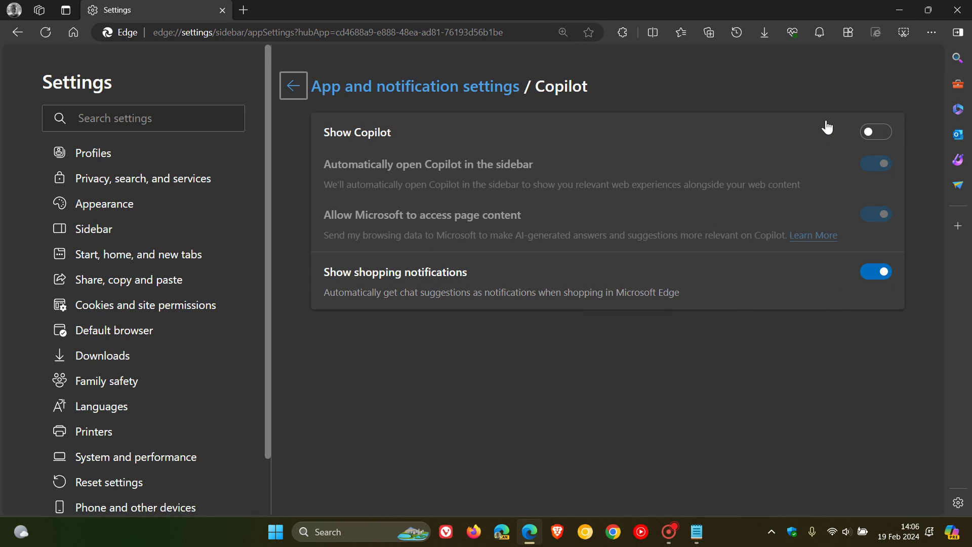
Turn Show Copilot back on, restart Edge, open and close the Copilot pane, then go Home.
left_click(886, 133)
left_click(852, 162)
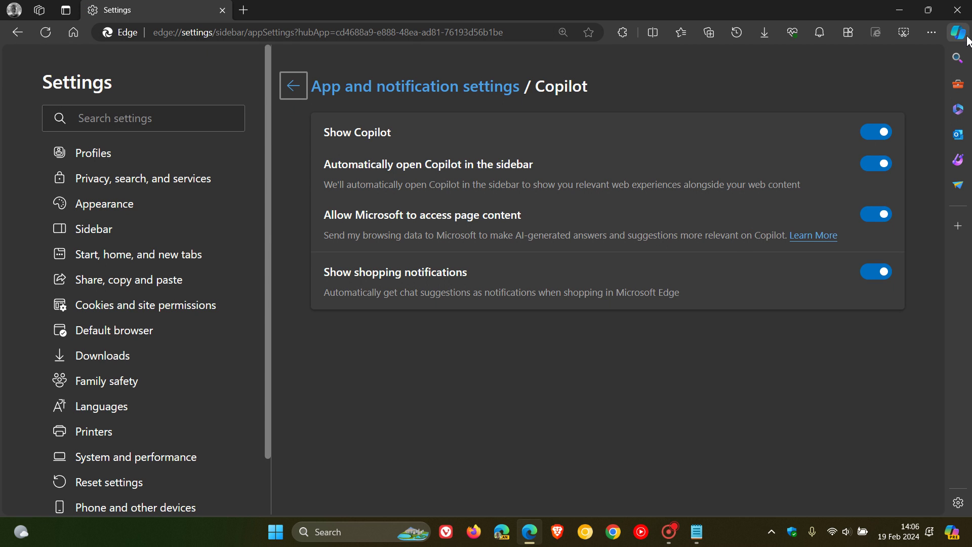
left_click(965, 35)
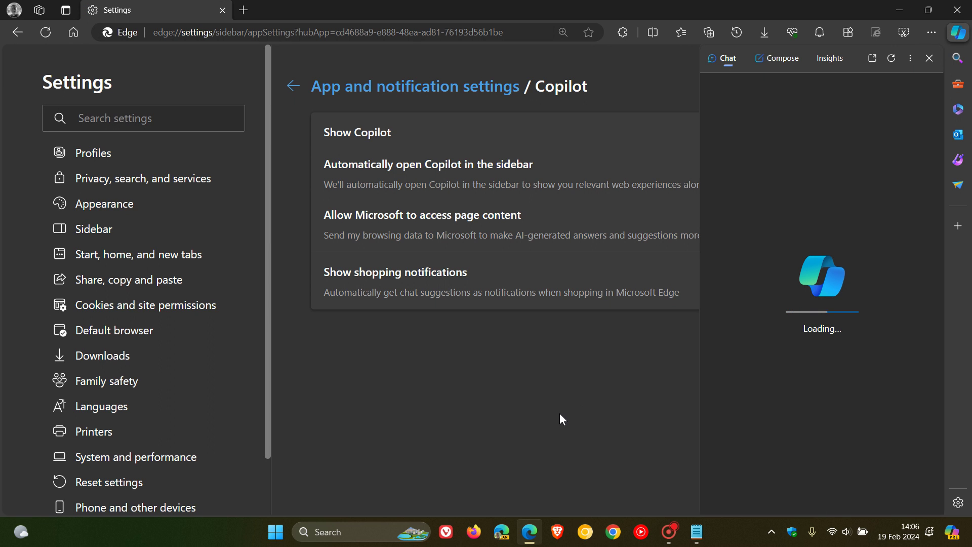
left_click(930, 58)
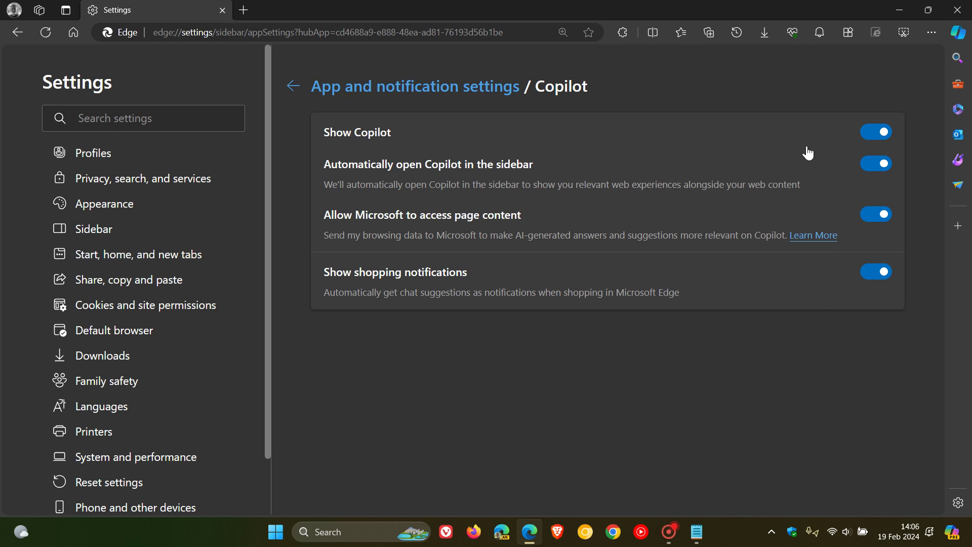
left_click(74, 32)
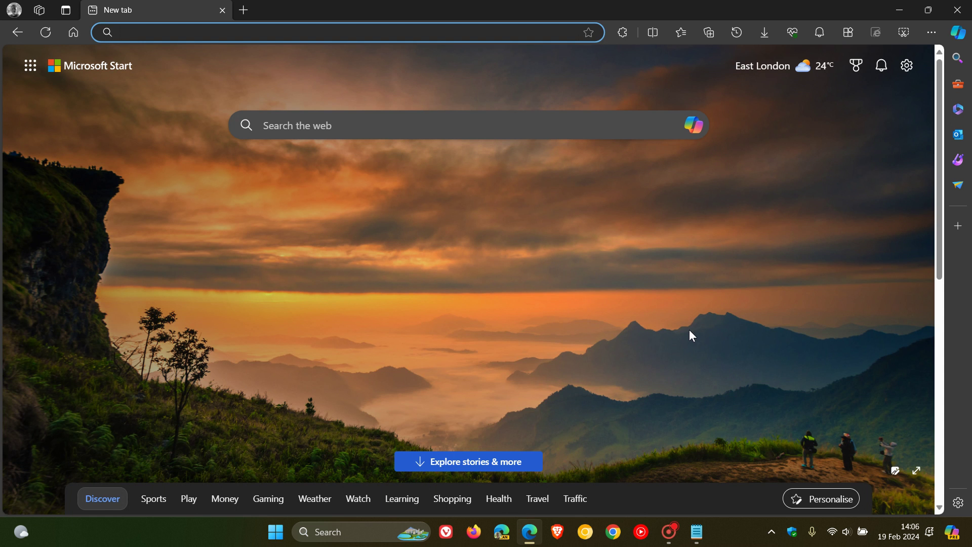
Open the Properties of the Edge shortcut from the taskbar jump list.
right_click(530, 540)
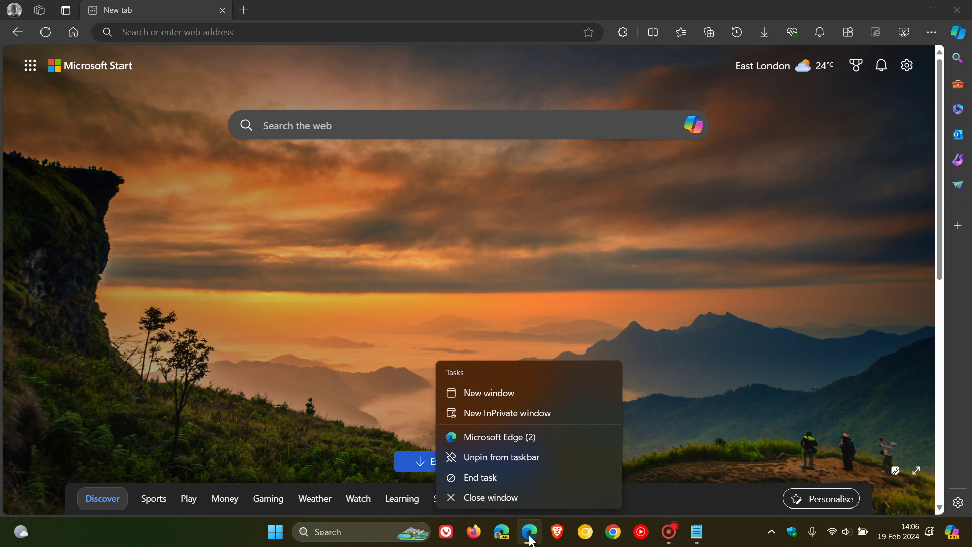
right_click(520, 439)
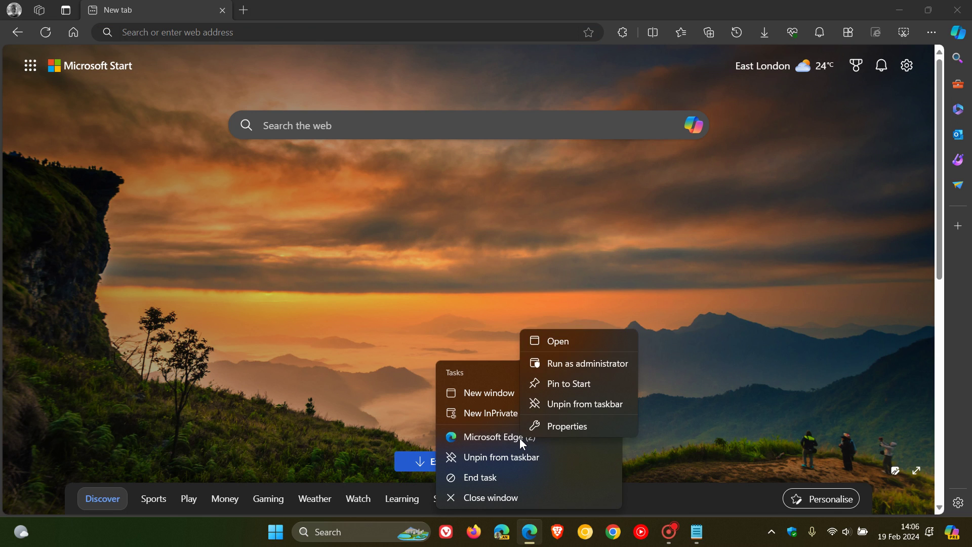
left_click(569, 425)
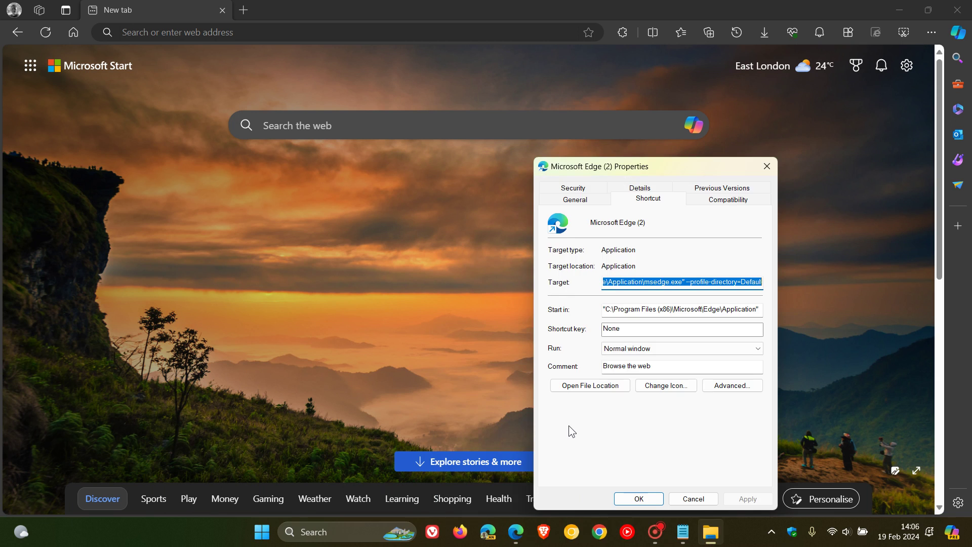
Delete the profile-directory argument, append --disable-features=msGenericIconSidebarButton to Target, and apply.
left_click(685, 282)
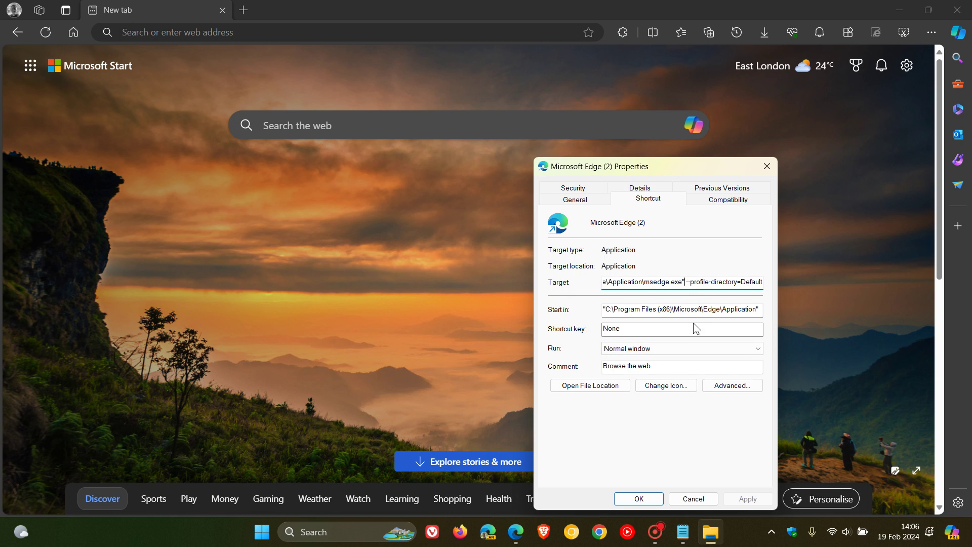
key("Delete")
key("Delete")
key("Delete")
key("Delete")
key("Delete")
key("Delete")
key("Delete")
key("Delete")
key("Delete")
key("Delete")
key("Delete")
key("Delete")
key("Delete")
key("Delete")
key("Delete")
key("Delete")
key("Delete")
key("Delete")
key("Delete")
key("Delete")
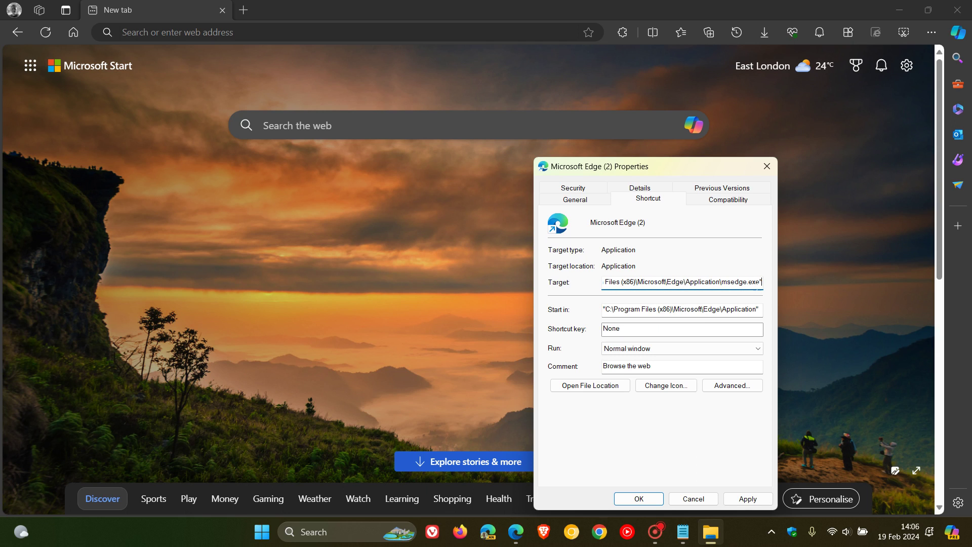
left_click(763, 281)
right_click(760, 281)
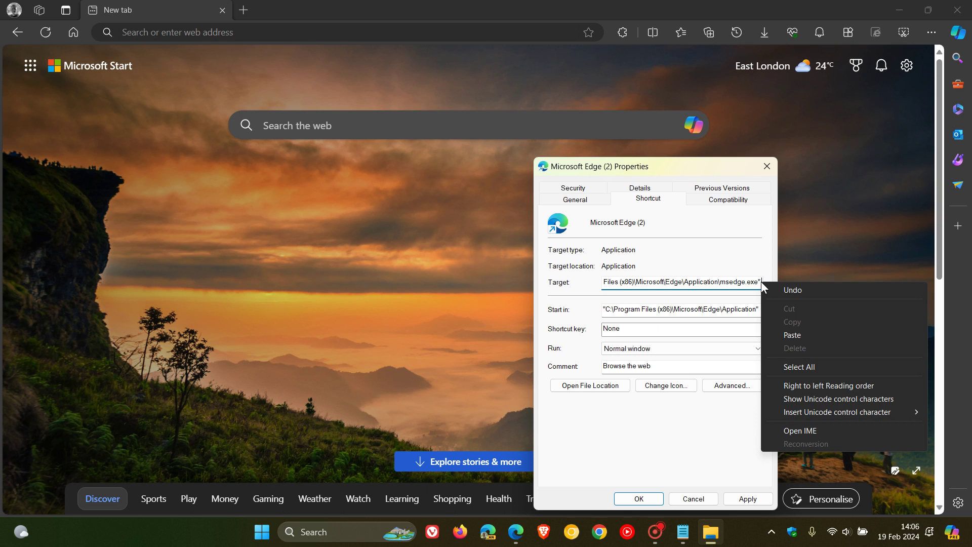
left_click(805, 336)
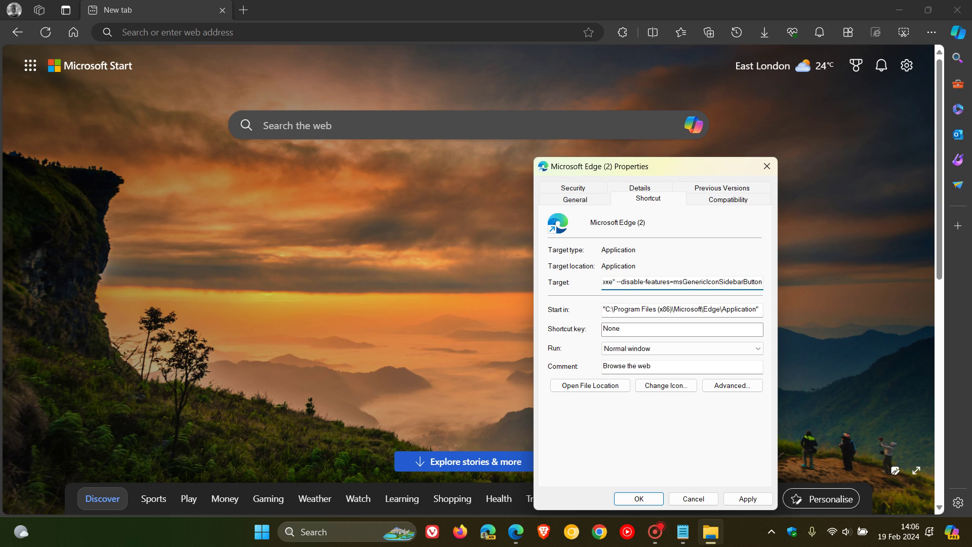
left_click(615, 282)
left_click(742, 500)
left_click(649, 499)
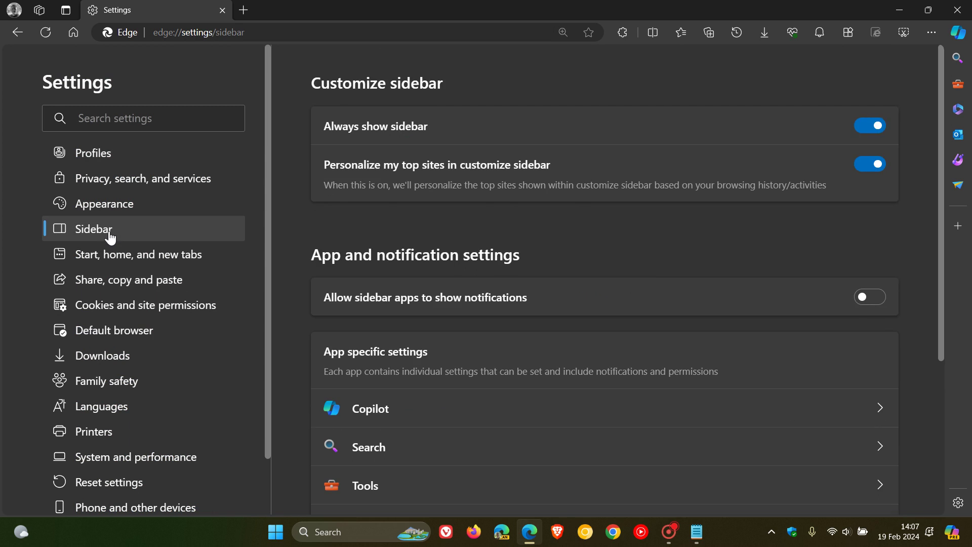
In the Copilot app settings, turn Show Copilot off again and restart Edge.
scroll(654, 278, "down", 3)
left_click(567, 271)
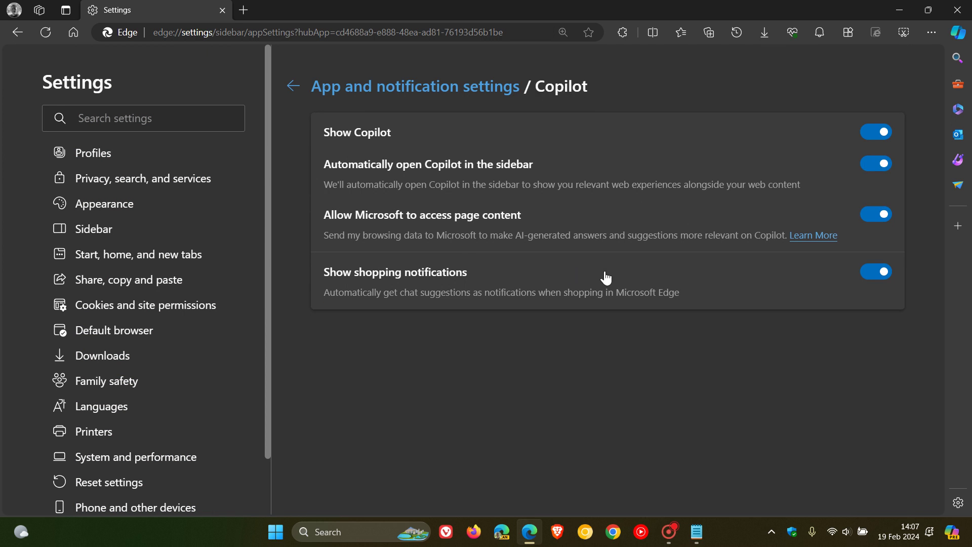
left_click(876, 133)
left_click(854, 164)
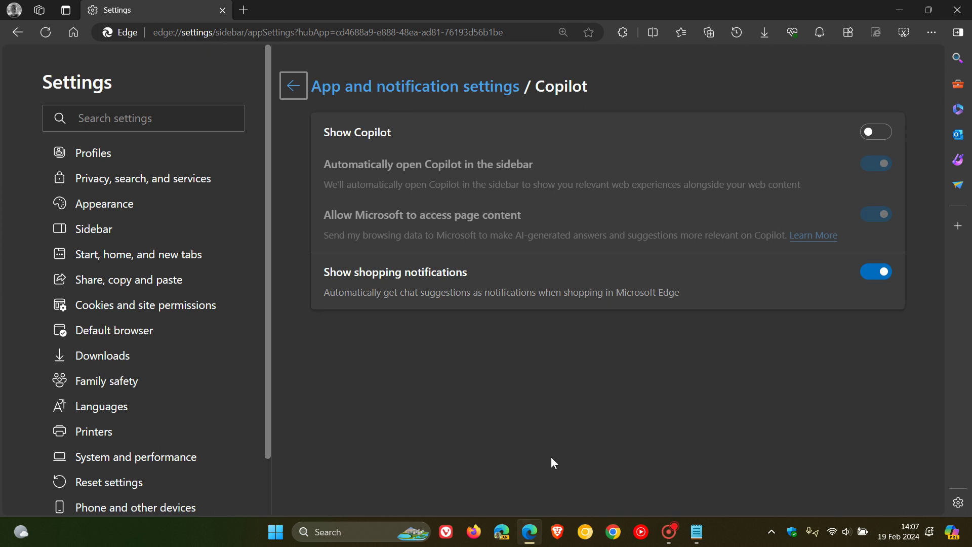
In the Microsoft Edge (2) shortcut's properties, delete the extra space after msedge.exe and apply.
mouse_move(527, 537)
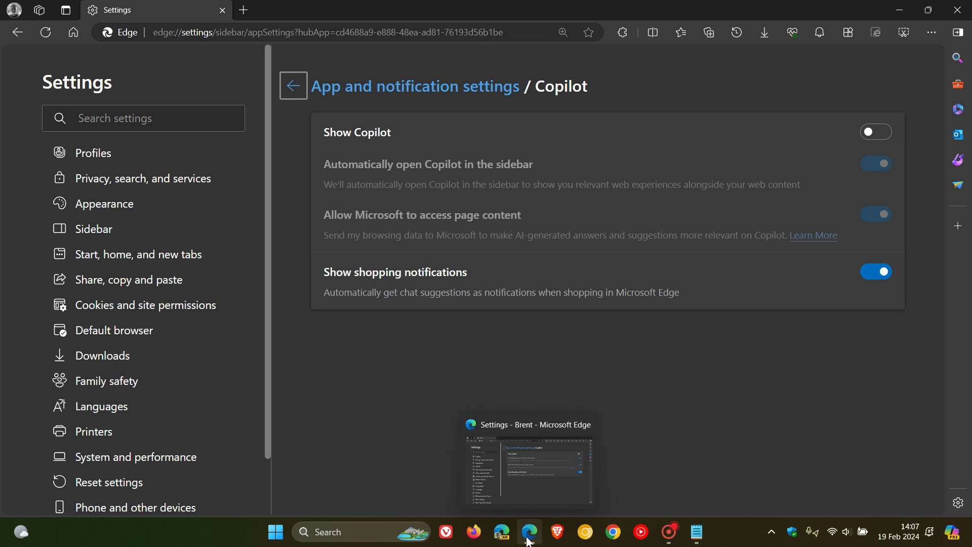
right_click(527, 539)
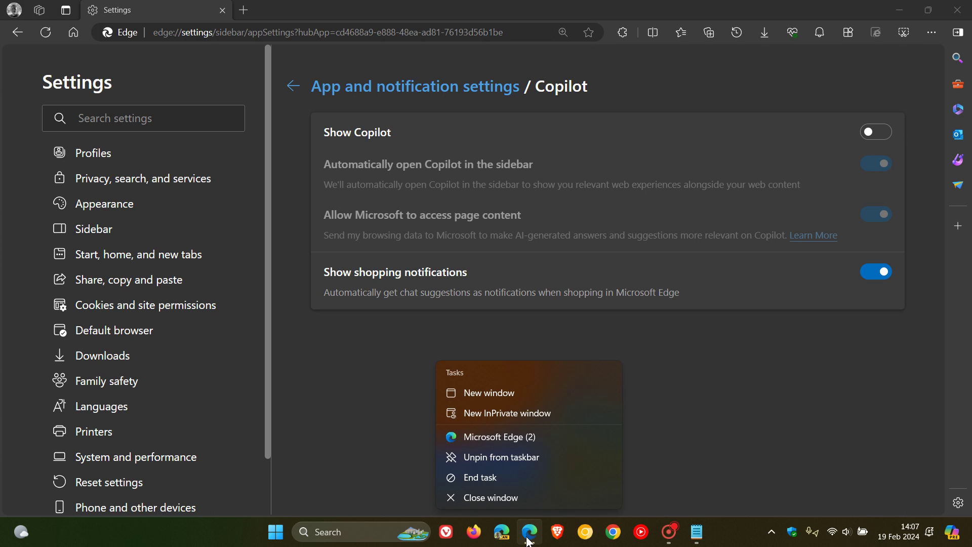
right_click(518, 438)
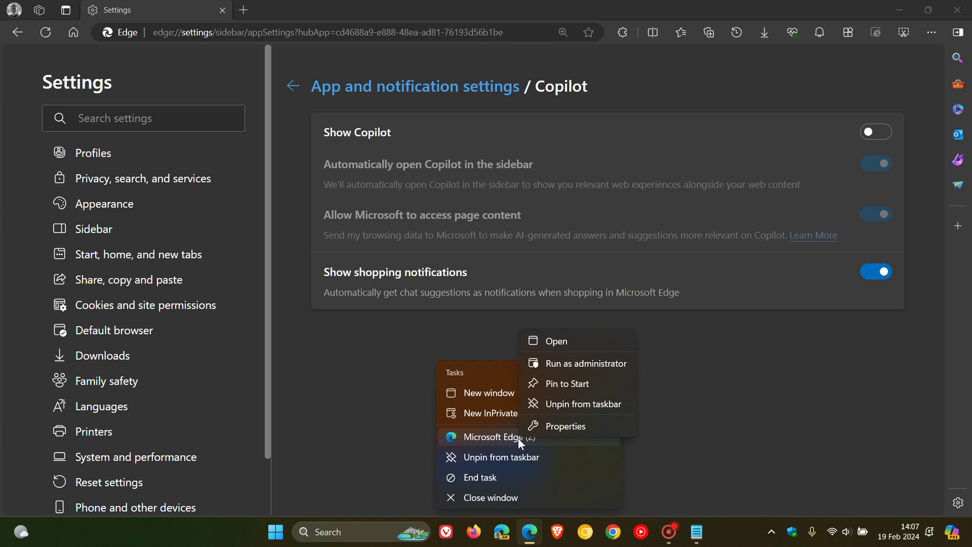
left_click(572, 426)
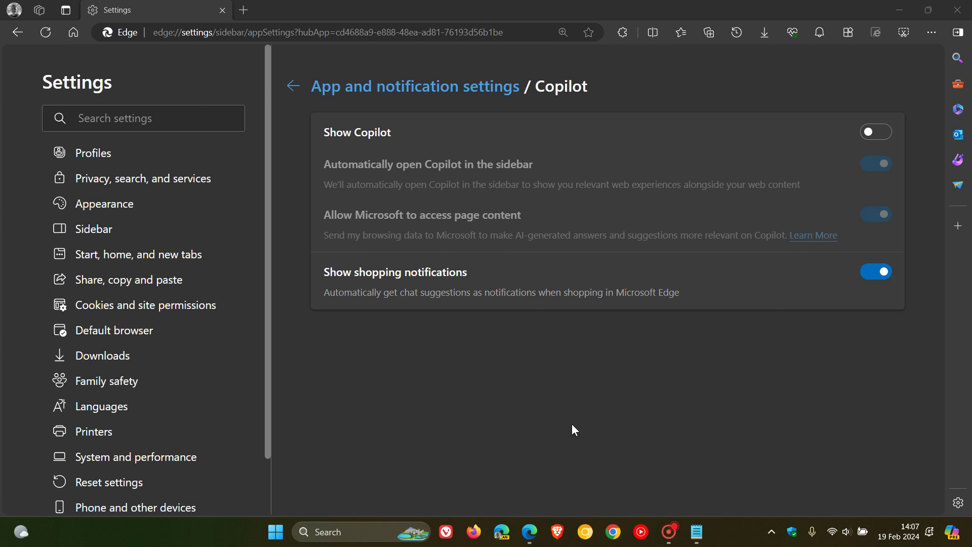
left_click(618, 283)
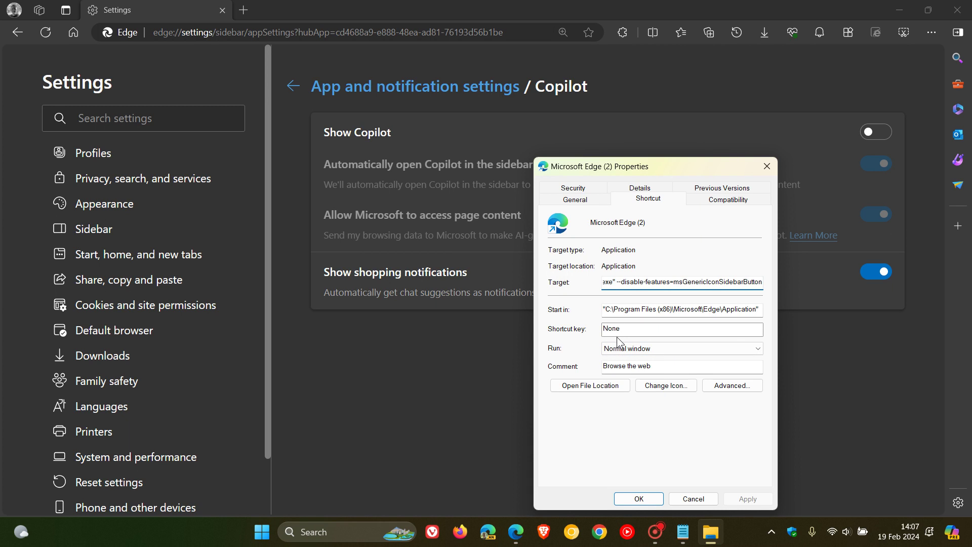
key("Delete")
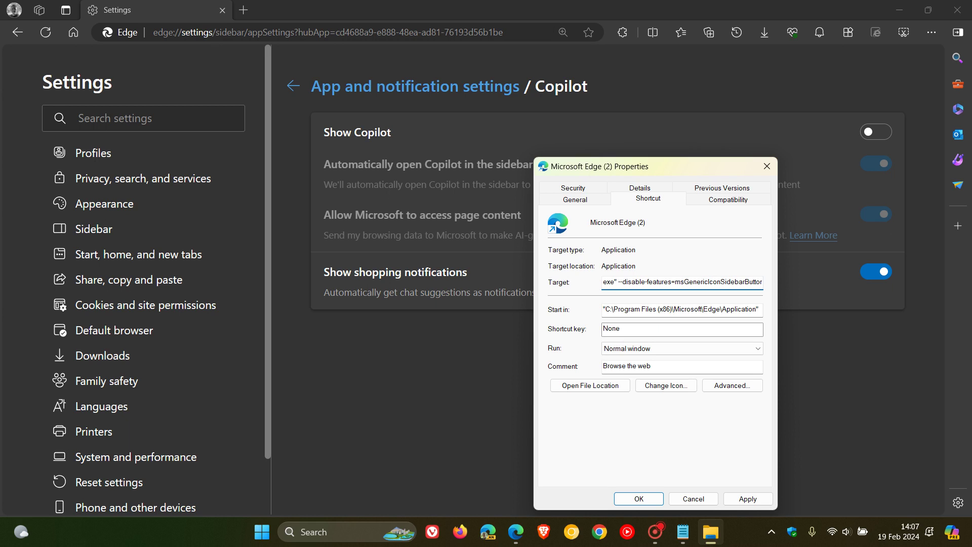
left_click(742, 499)
left_click(639, 499)
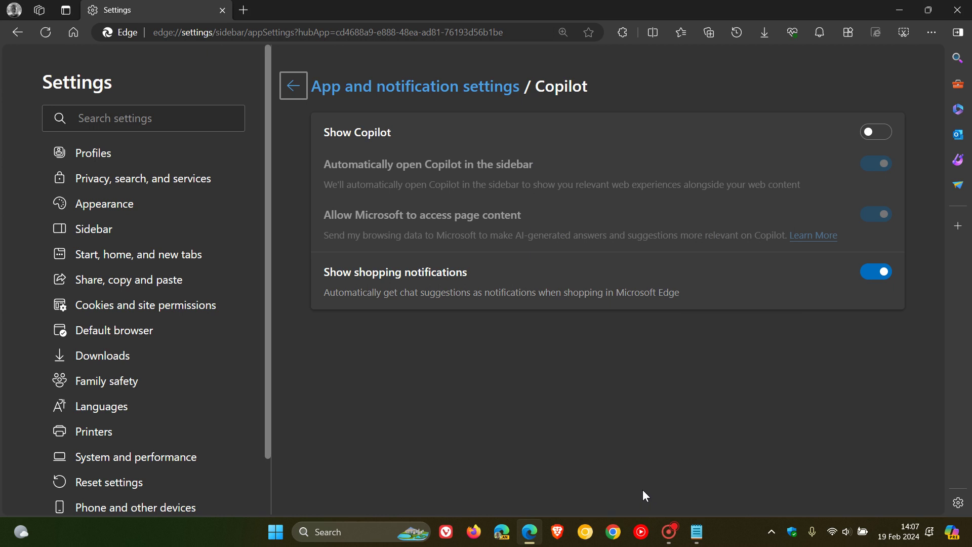
Close Edge and relaunch it from the edited taskbar shortcut.
left_click(967, 9)
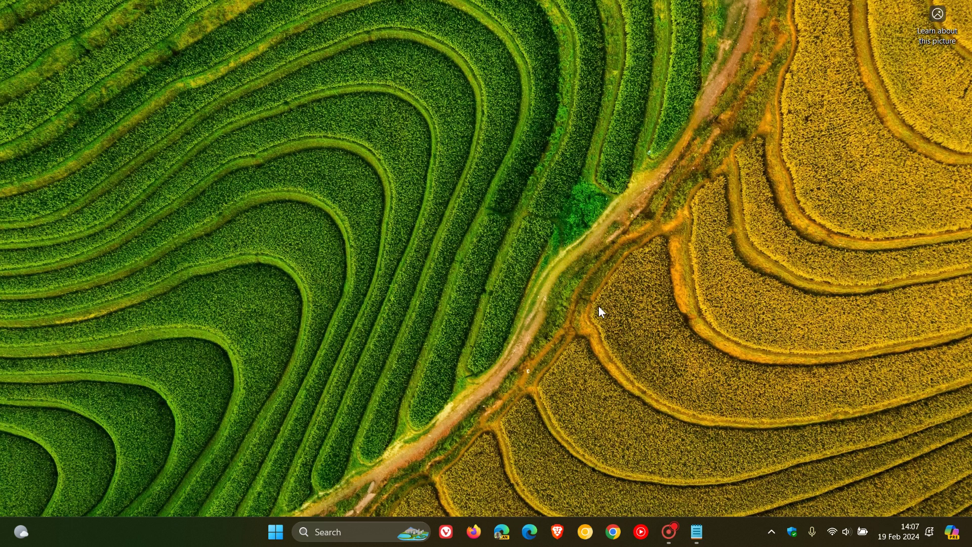
left_click(537, 542)
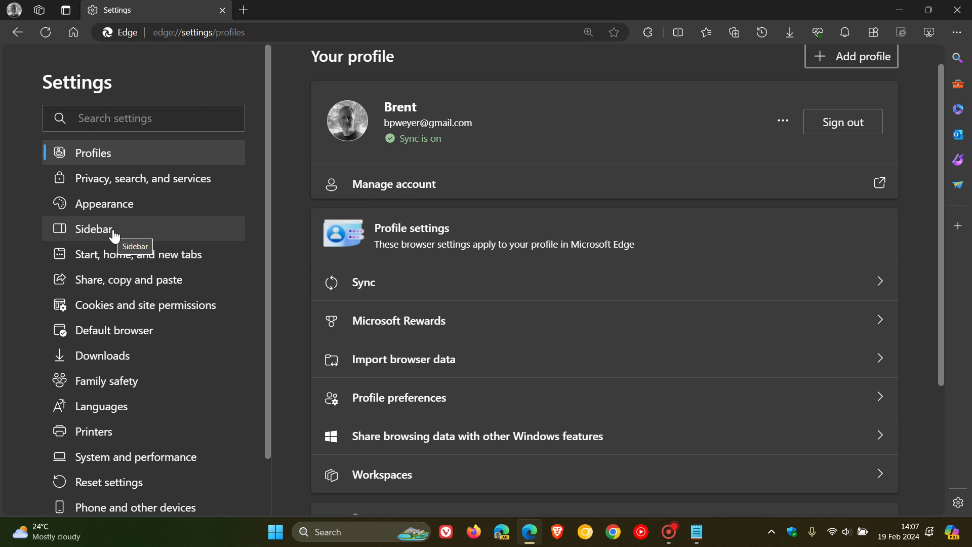
In Sidebar > Copilot settings, toggle Show Copilot on and back off, then return to the new tab page.
left_click(114, 234)
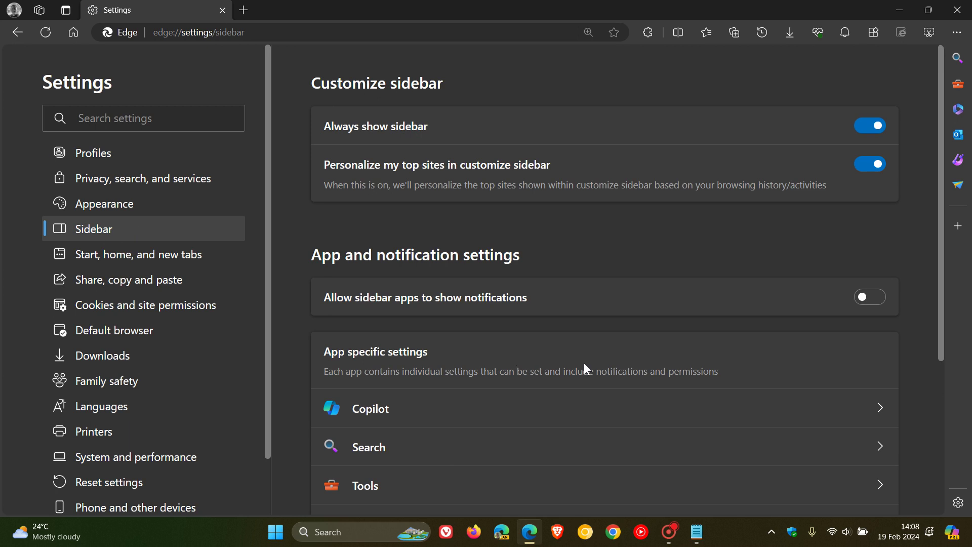
scroll(580, 350, "down", 3)
left_click(541, 274)
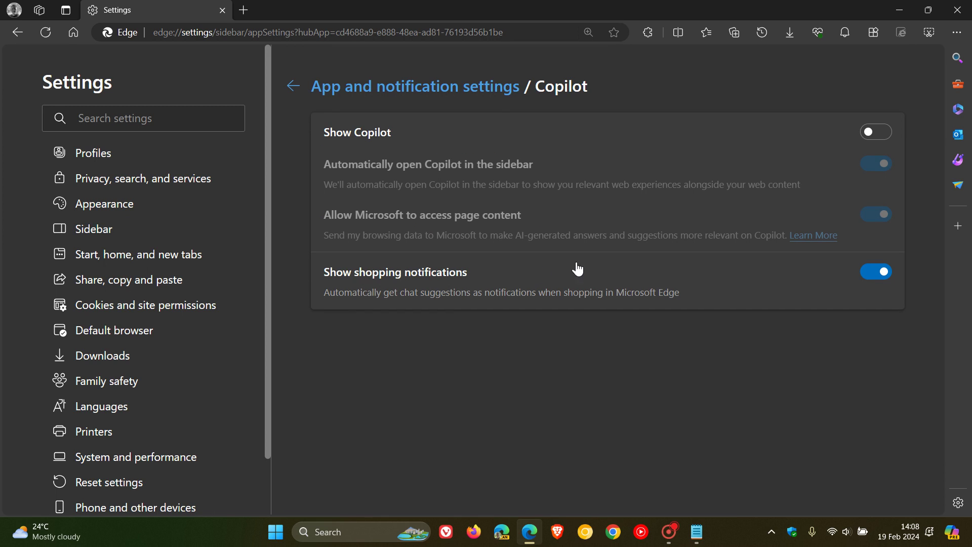
left_click(879, 134)
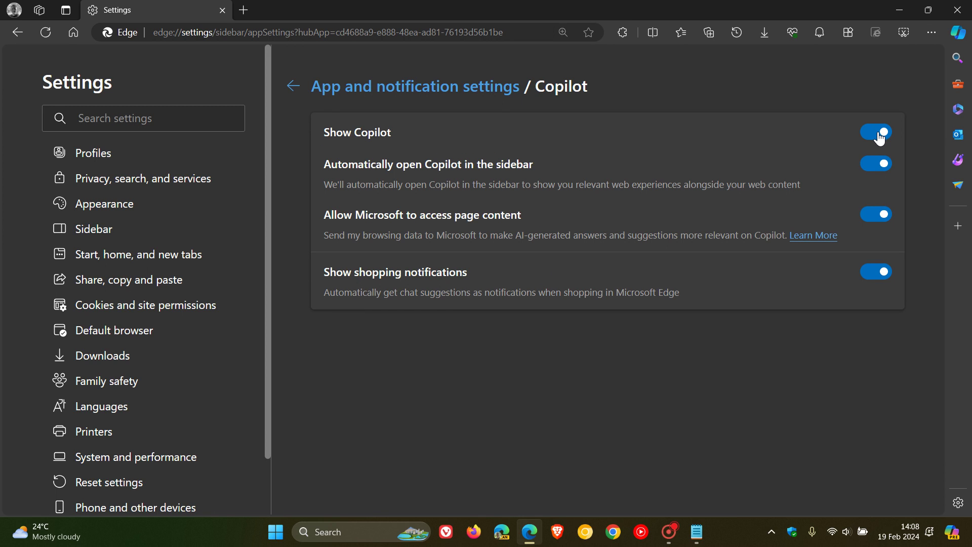
left_click(873, 135)
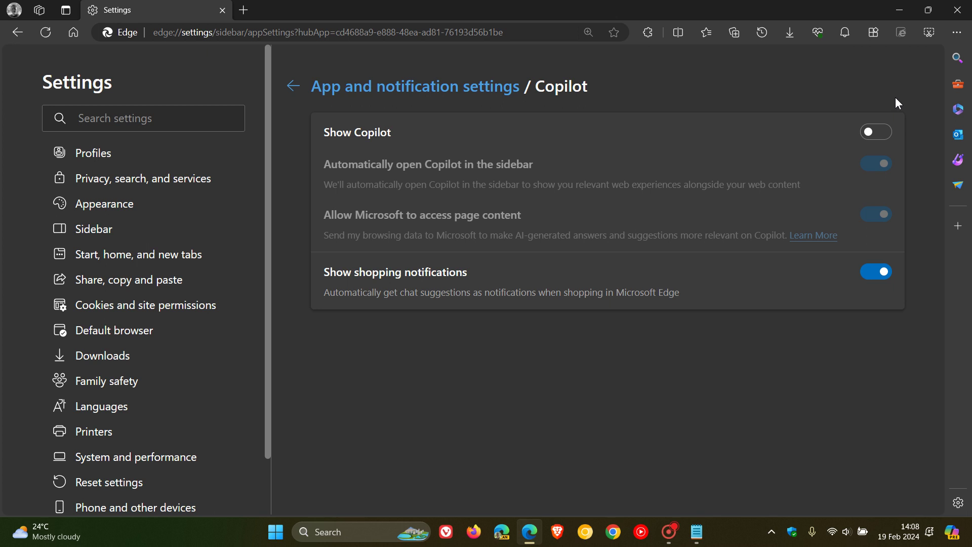
left_click(74, 33)
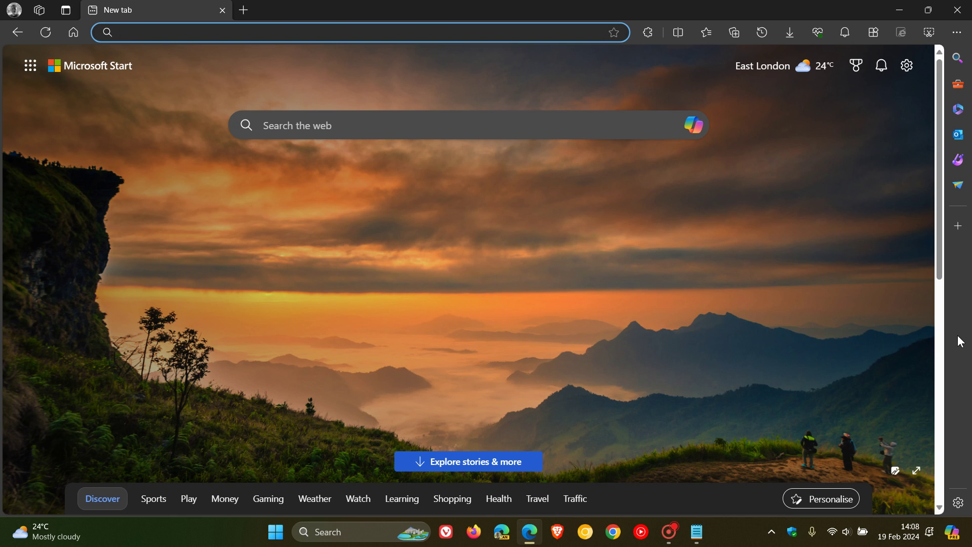
left_click(958, 34)
left_click(958, 34)
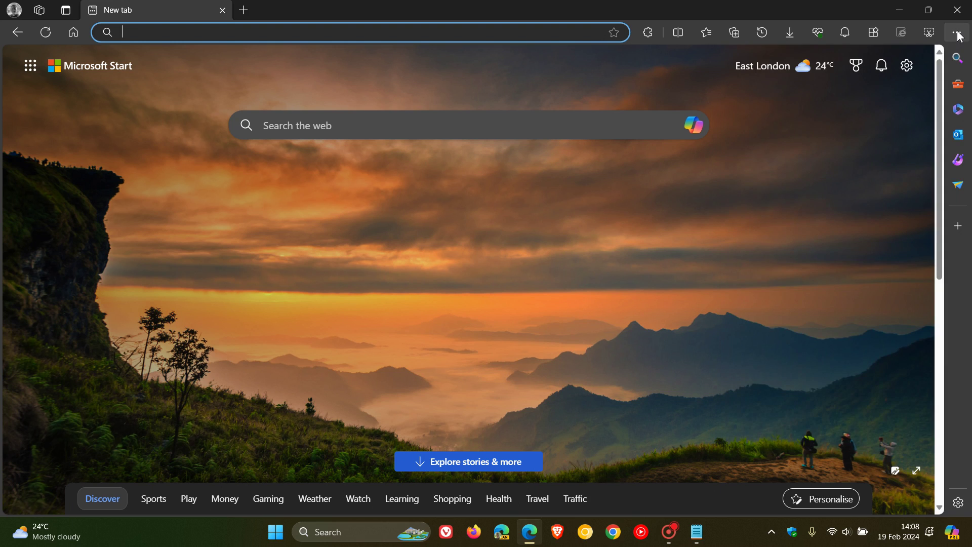